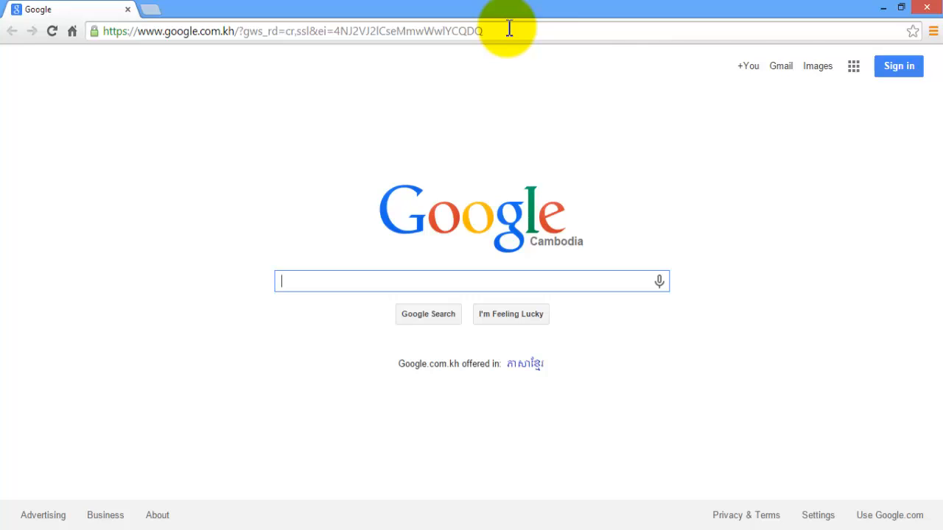
Load drive.google.com from Chrome's address bar
click(509, 30)
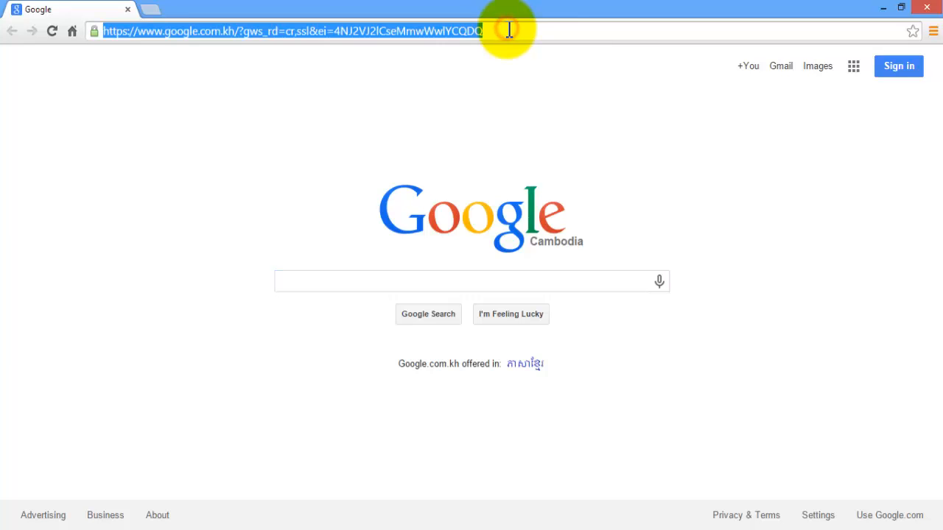
key(Return)
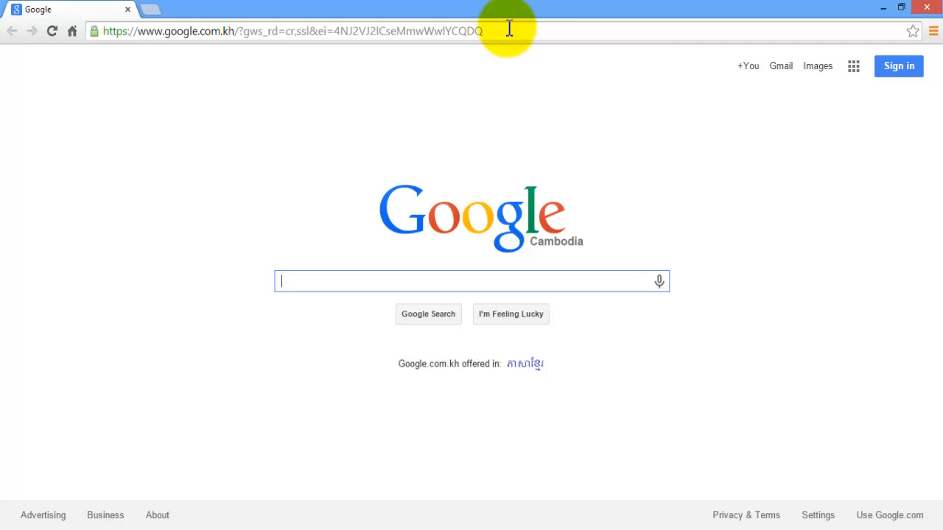
click(509, 30)
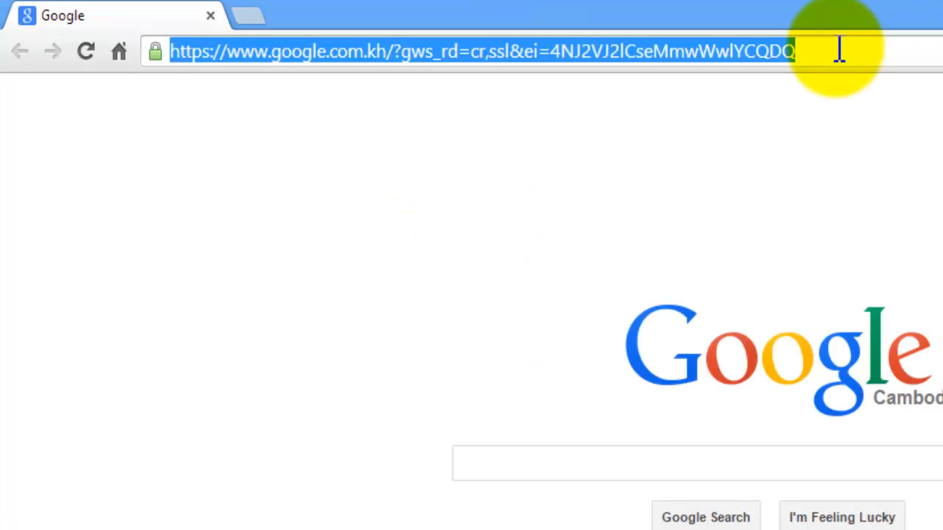
text(drive.)
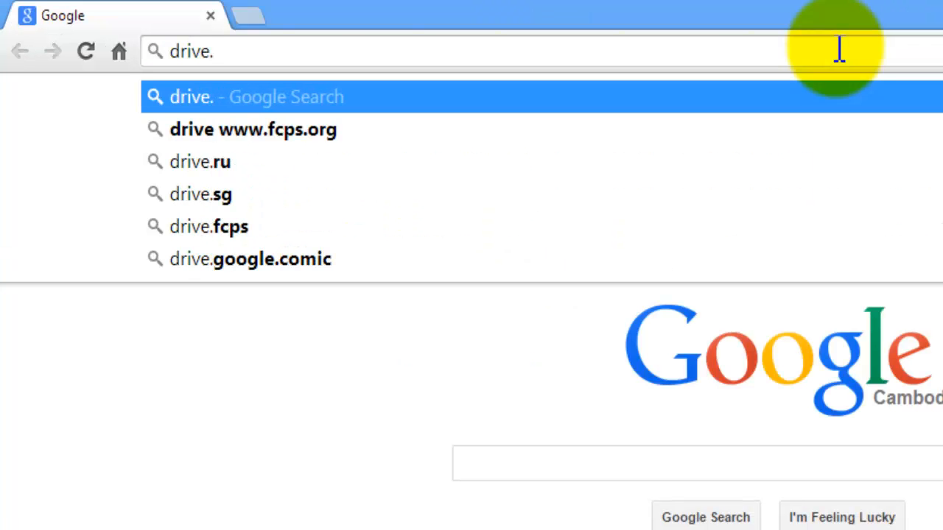
text(google.com)
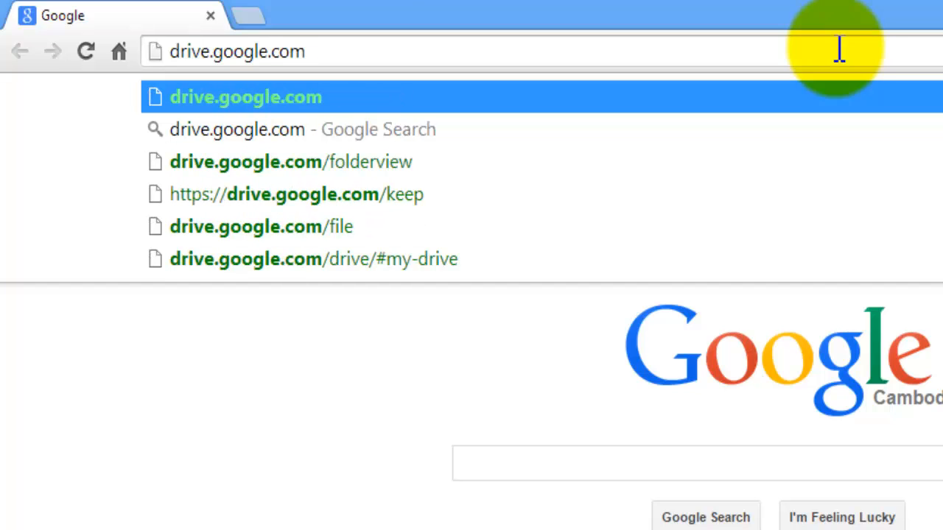
key(Return)
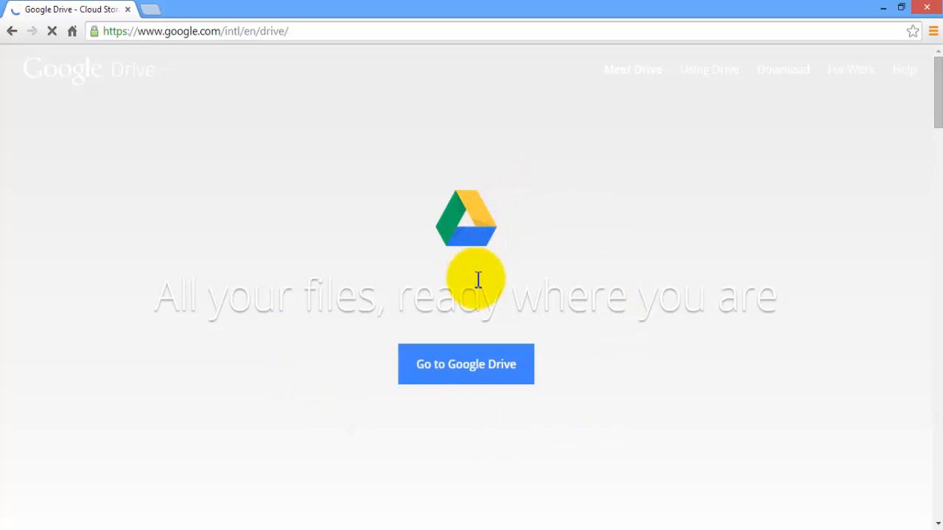
Go to the sign-in page and enter the account's Gmail address
click(470, 366)
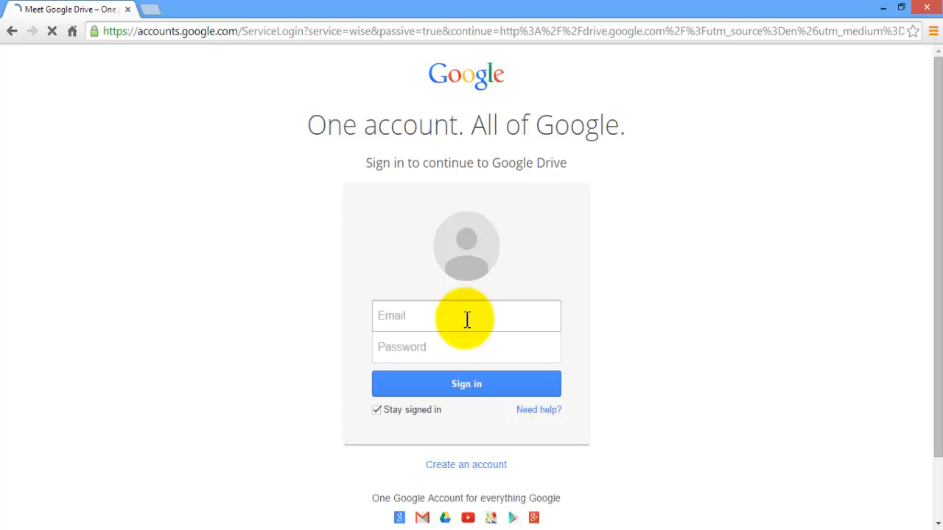
click(466, 319)
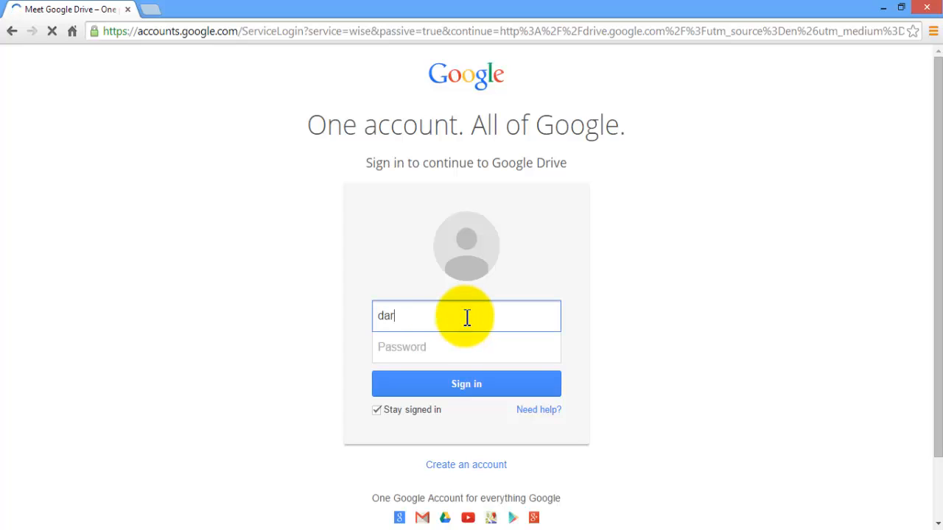
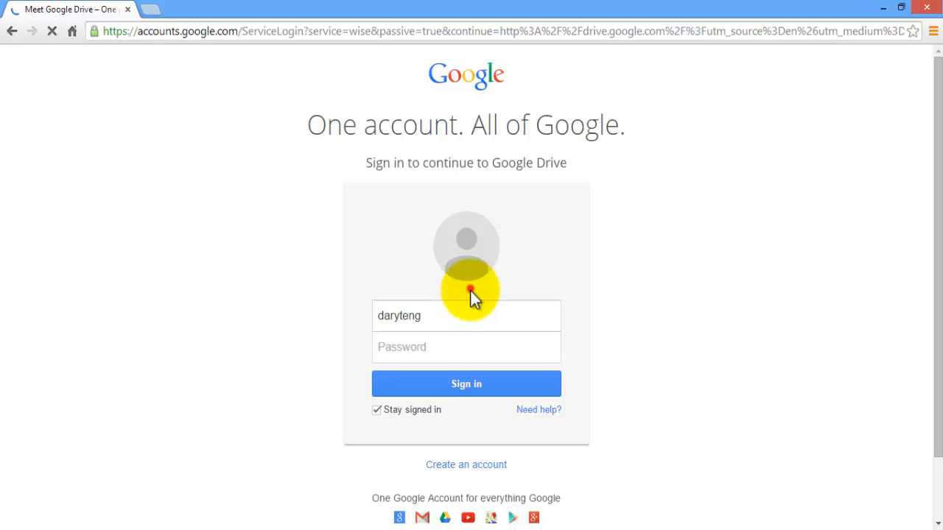
drag(452, 315, 358, 315)
click(436, 322)
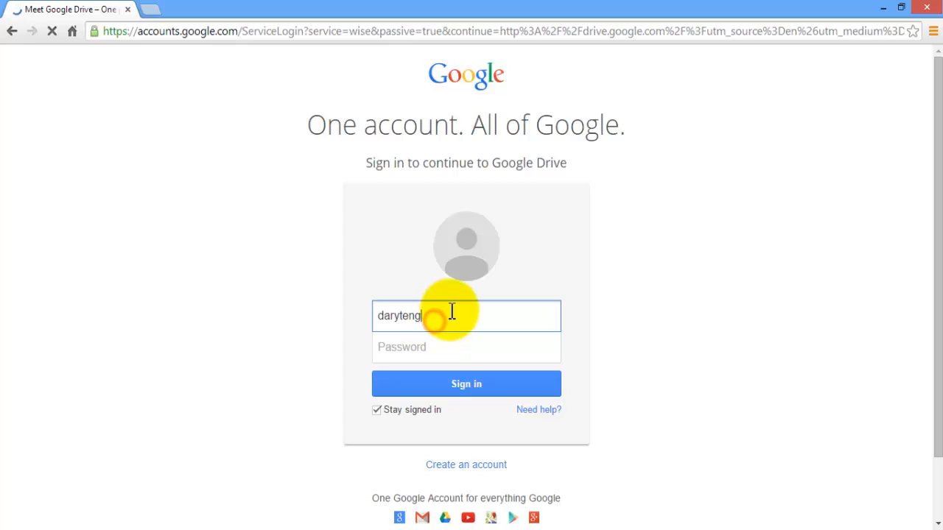
text(@gmail.com)
Enter the account password and sign in to reach My Drive
key(Tab)
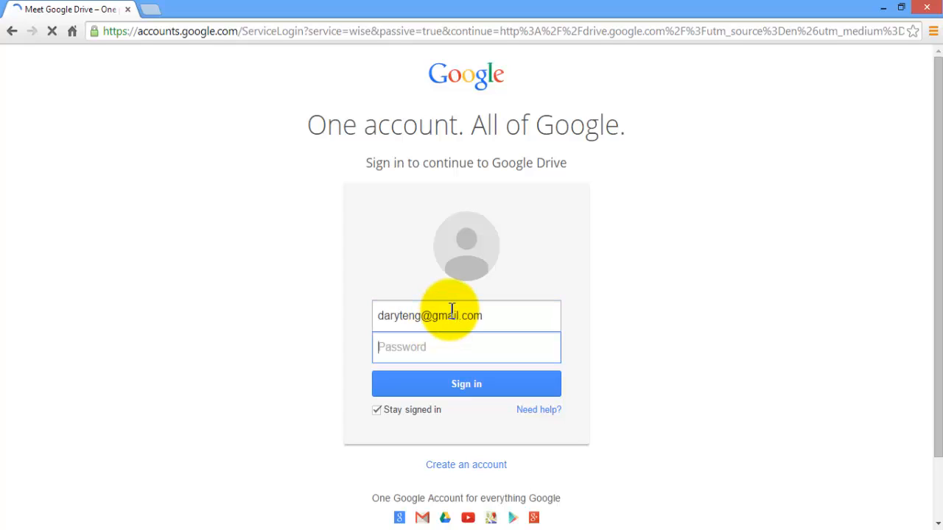
text(•••••••••••••)
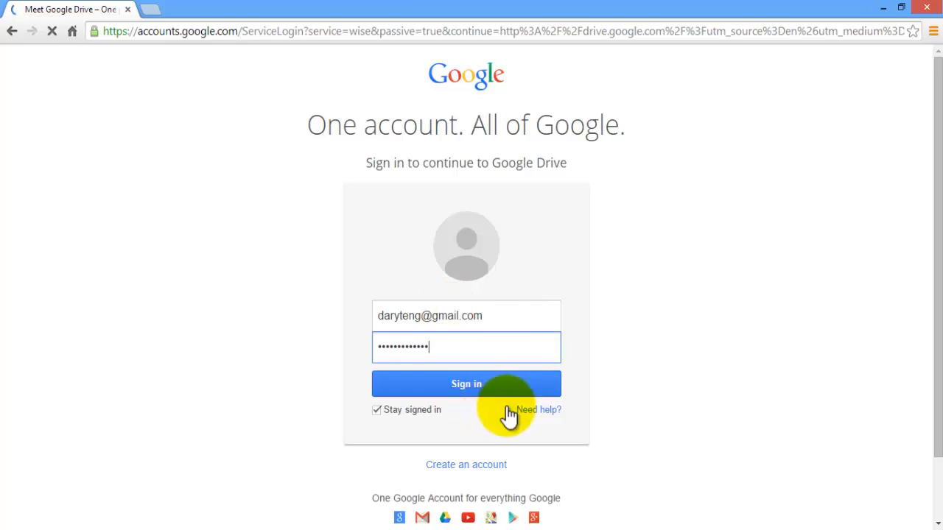
click(469, 384)
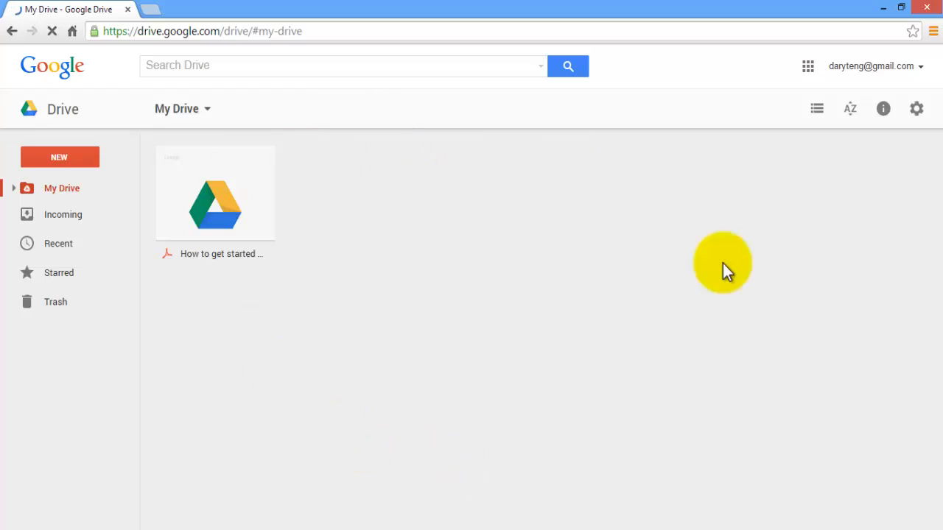
Check the My Drive web address, then open Drive's settings gear menu
click(159, 31)
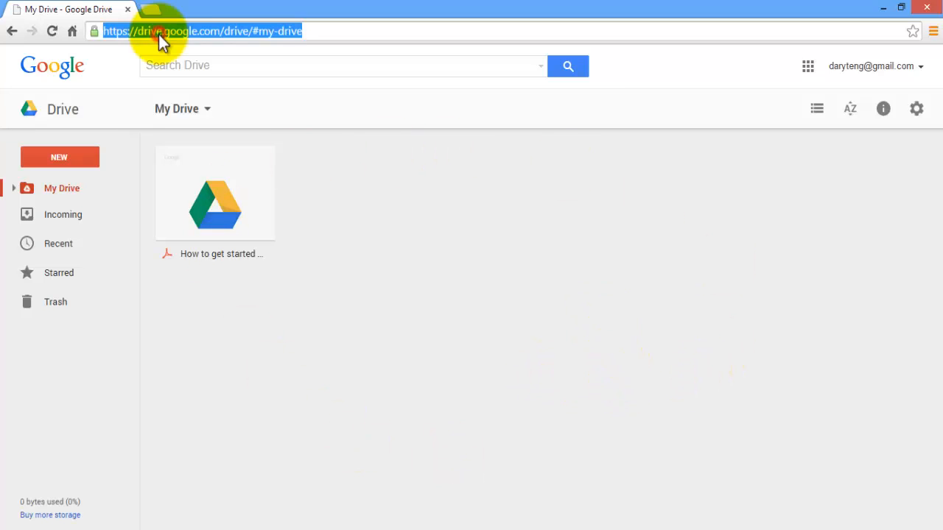
click(243, 31)
drag(332, 31, 145, 29)
click(326, 31)
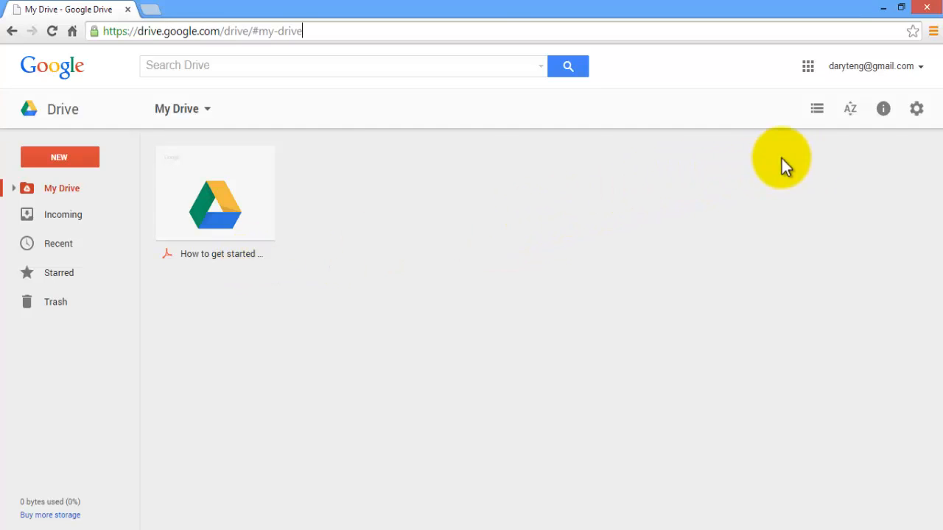
click(917, 110)
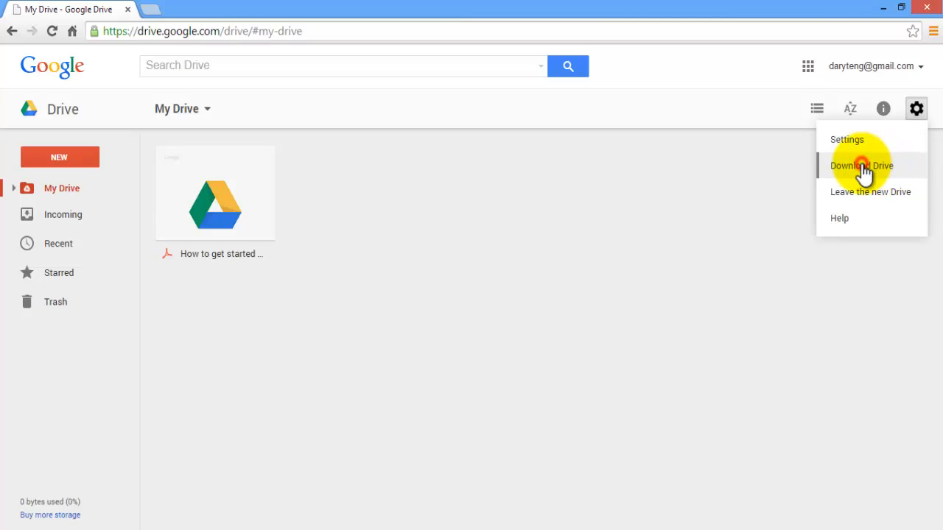
Open Download Drive from settings and choose the Mac and PC desktop version
click(863, 169)
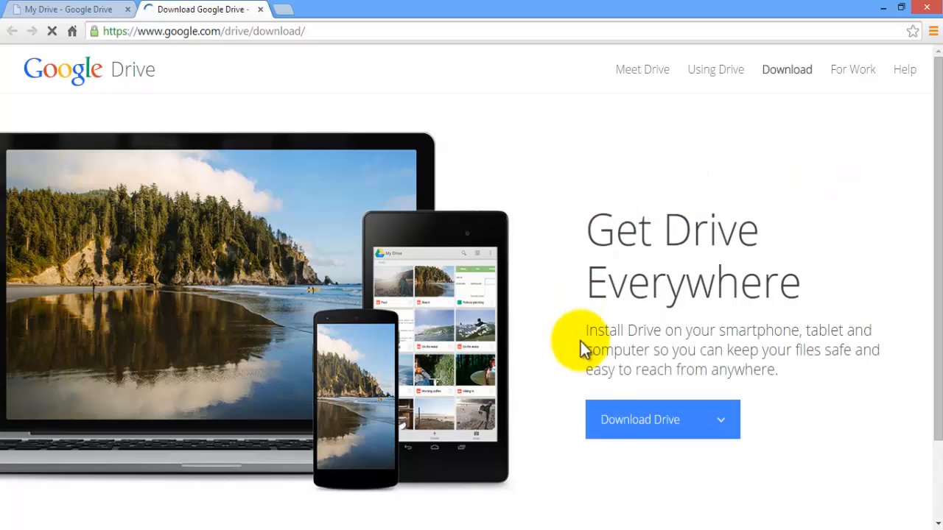
click(593, 433)
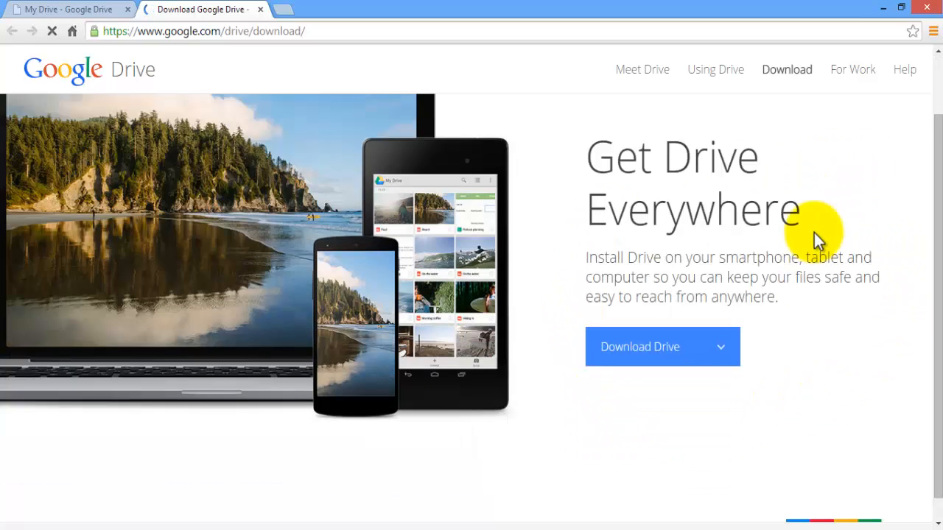
scroll(814, 232, down, 2)
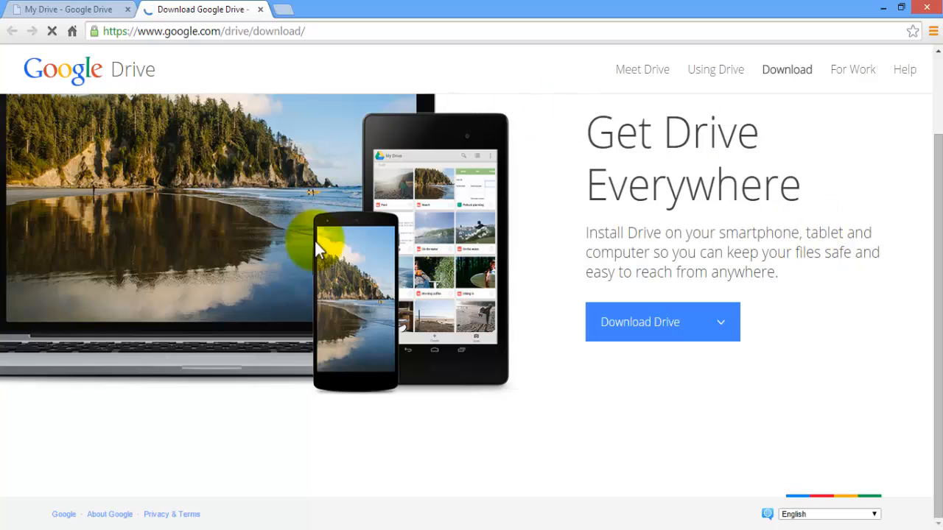
click(725, 320)
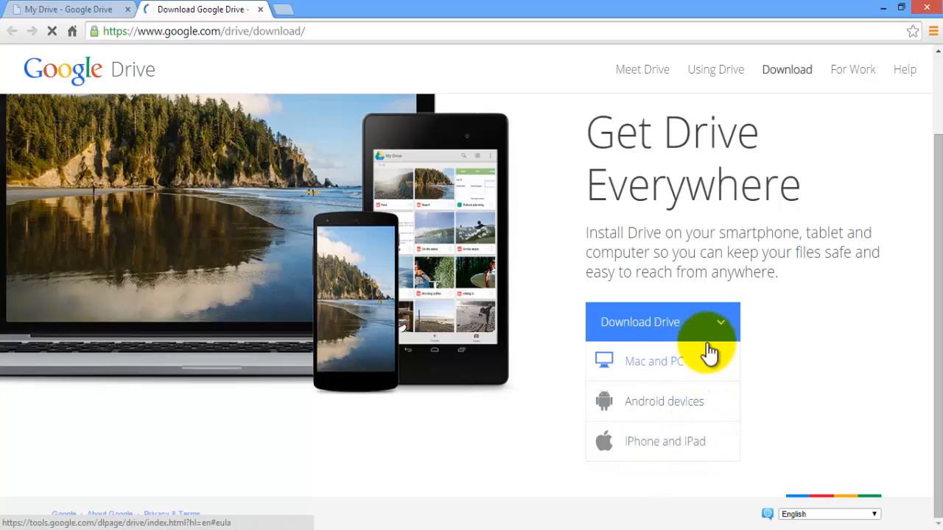
click(674, 372)
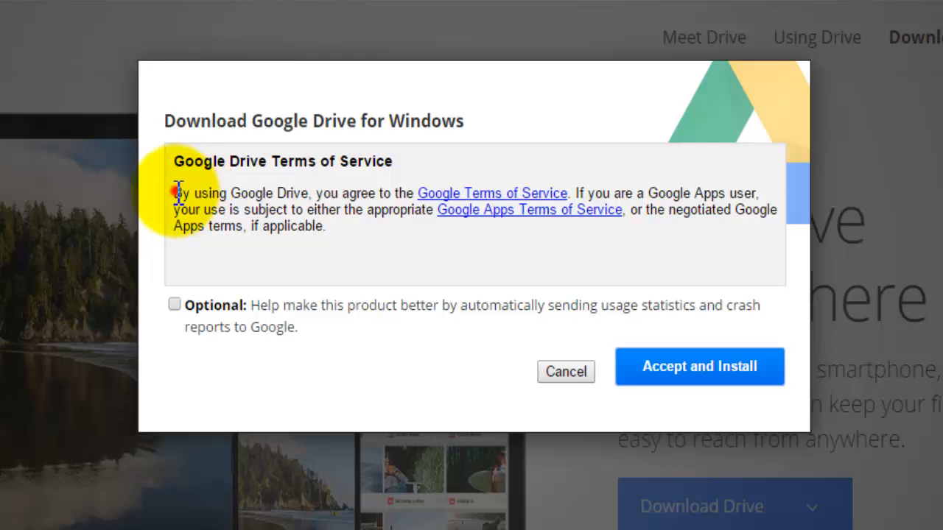
Accept the terms with usage statistics left unchecked and start the Windows download
drag(174, 193, 689, 237)
click(686, 245)
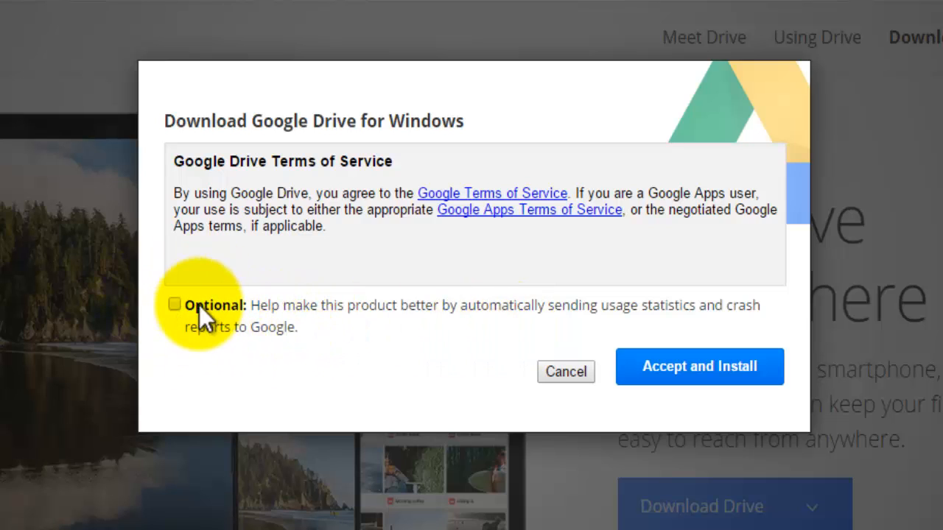
click(703, 369)
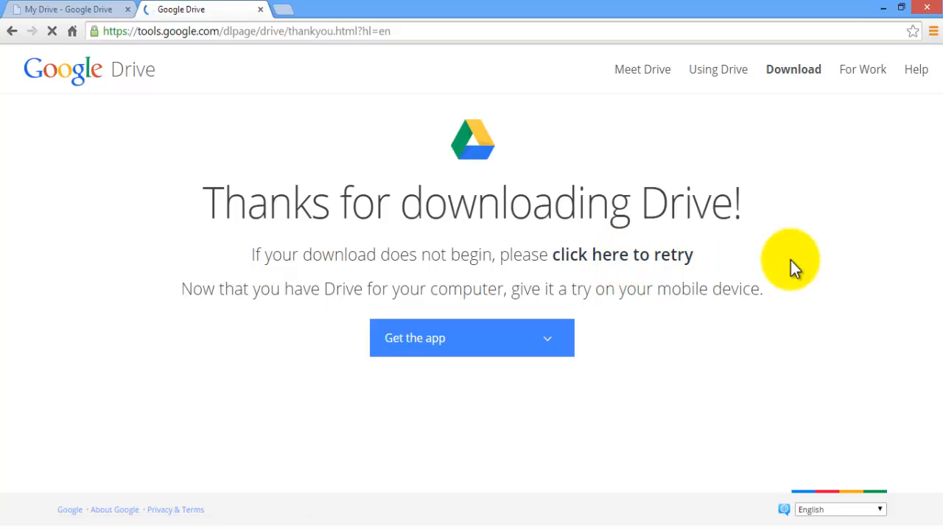
Retry the googledrivesync download and show the installer in its Downloads folder
click(648, 258)
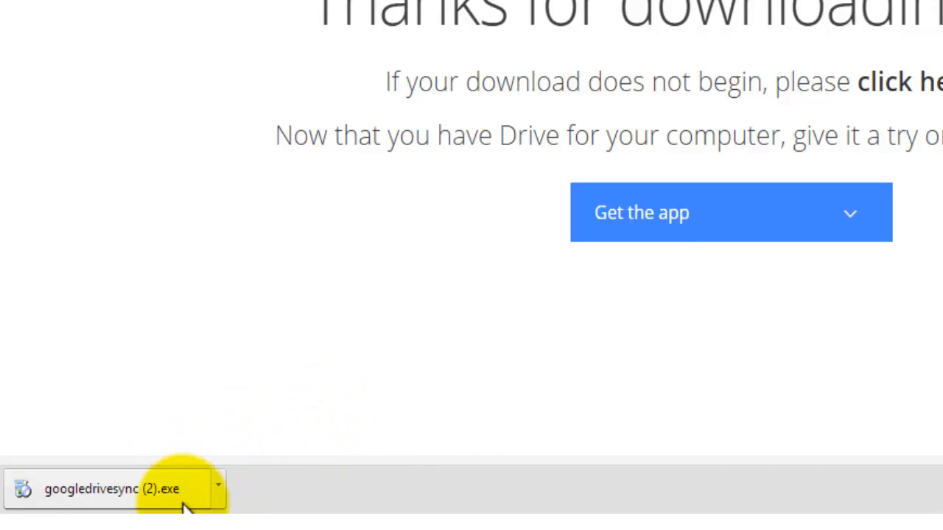
click(218, 487)
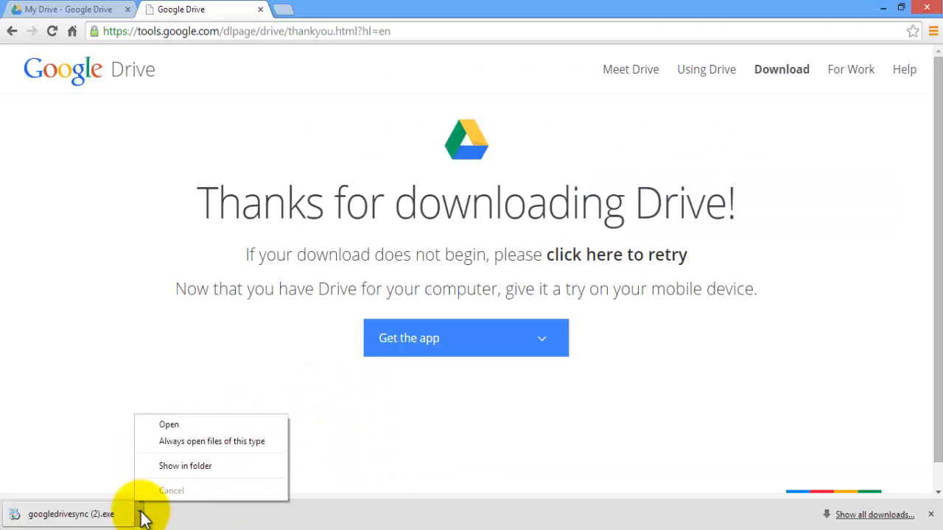
click(181, 467)
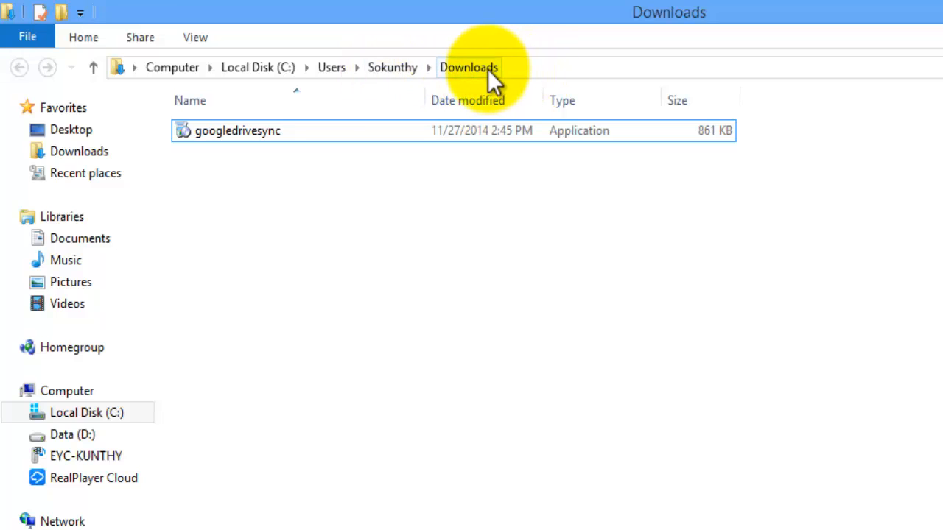
Run the googledrivesync installer and close the Installation complete message
click(256, 134)
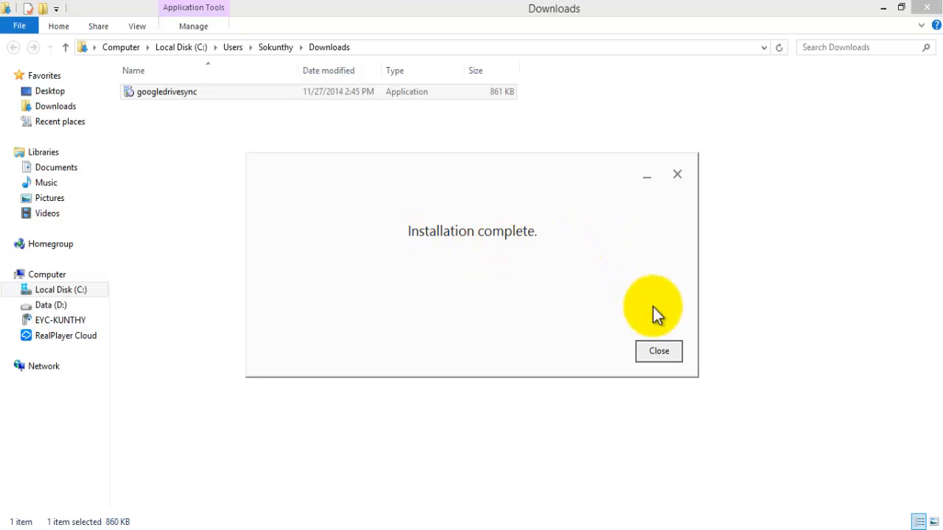
click(659, 352)
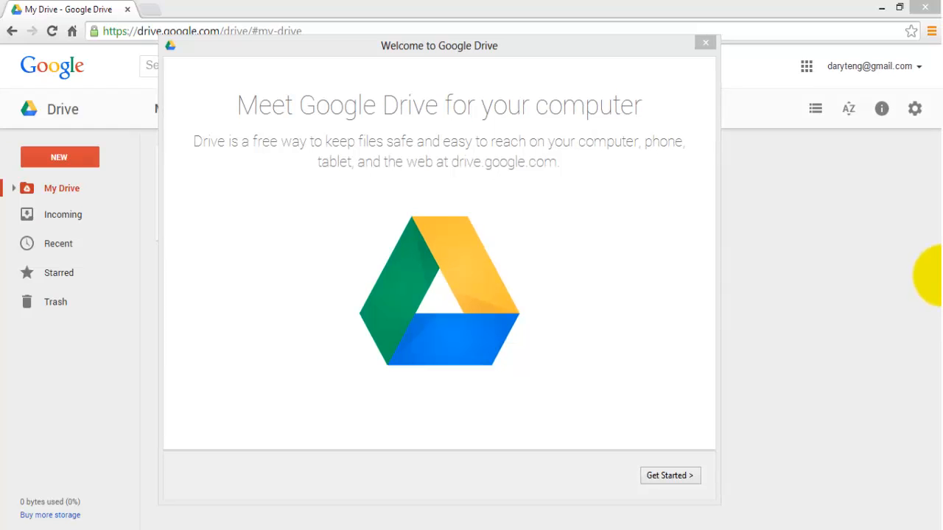
Start the desktop app setup and sign in with the account's e-mail and password
drag(423, 49, 444, 51)
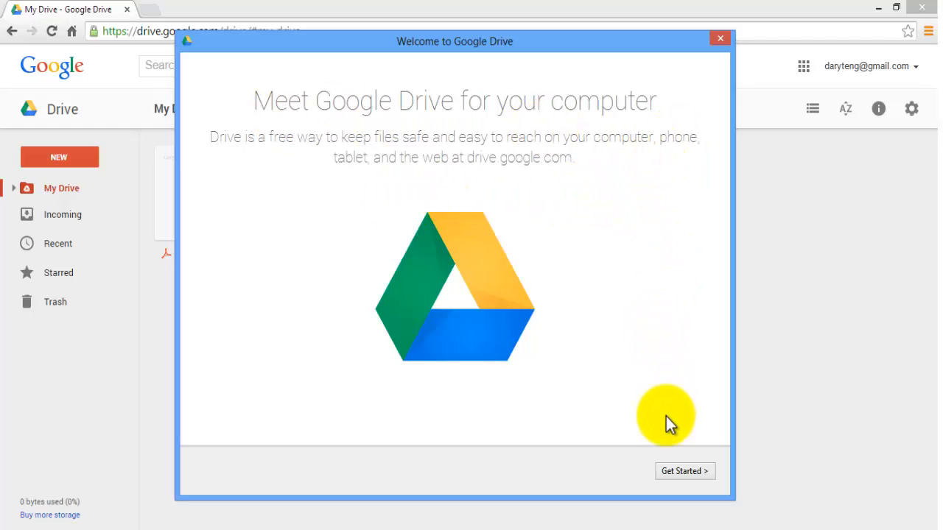
click(677, 472)
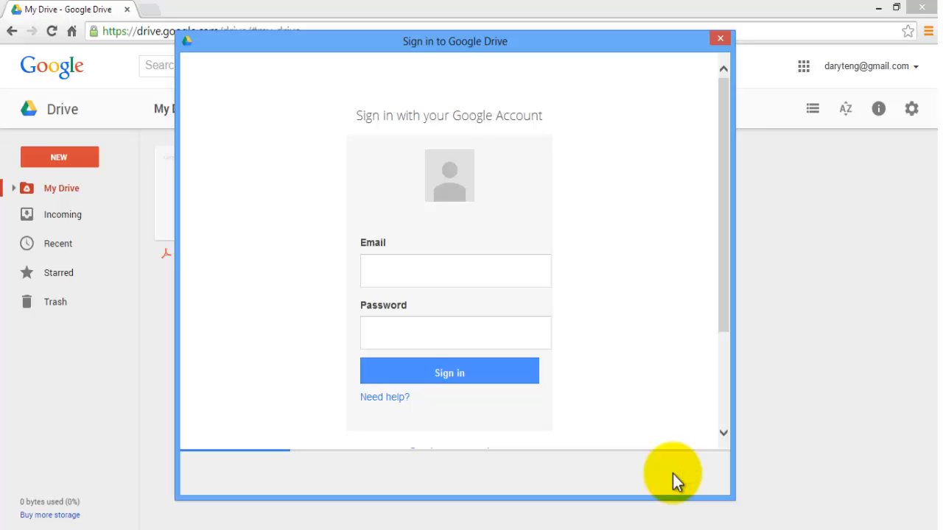
click(432, 270)
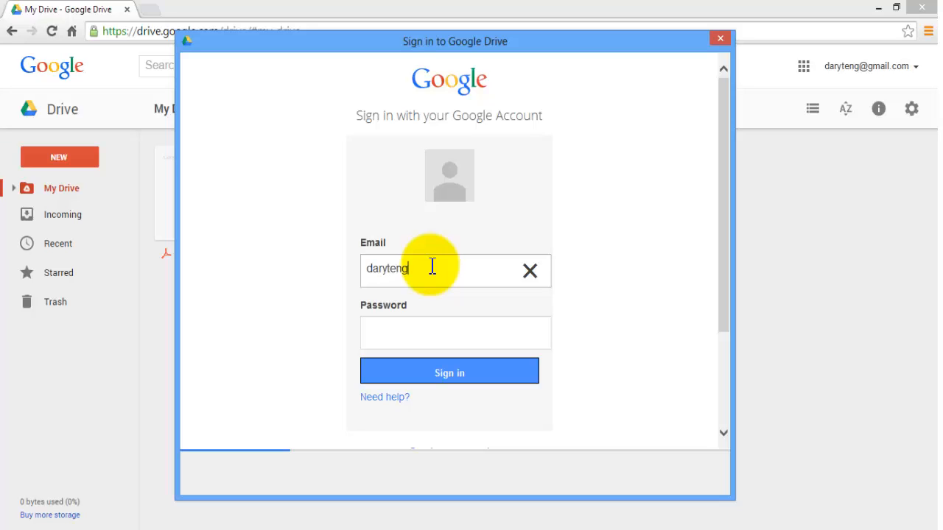
key(Tab)
text(*************)
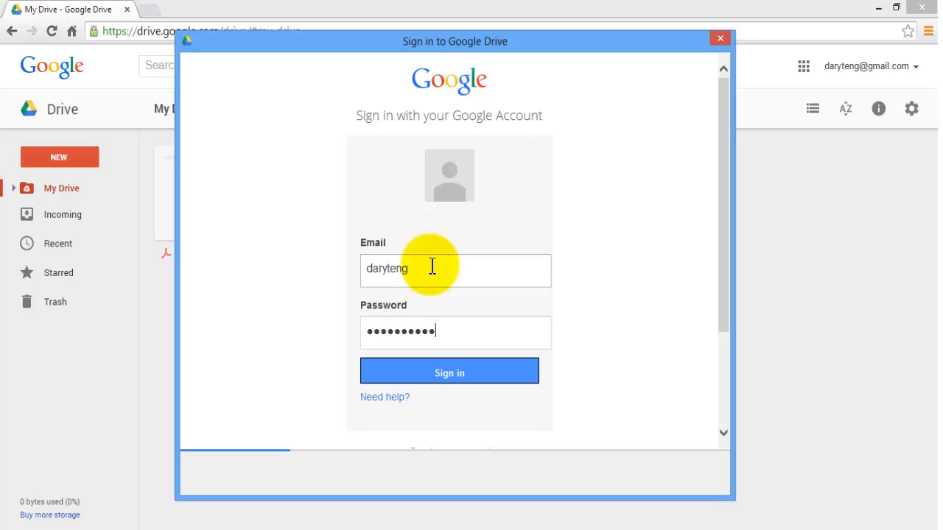
click(449, 374)
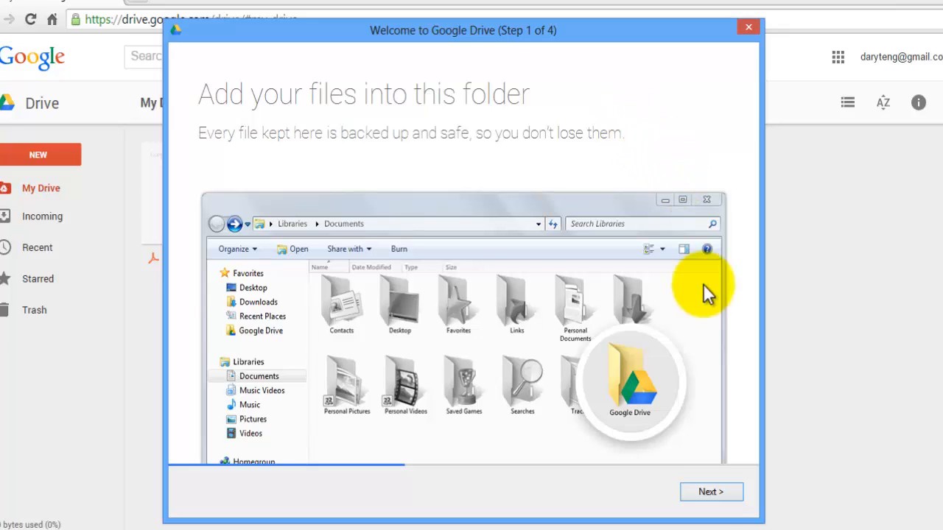
Advance through welcome steps 1–3 to the step 4 'You're all set!' page
click(710, 492)
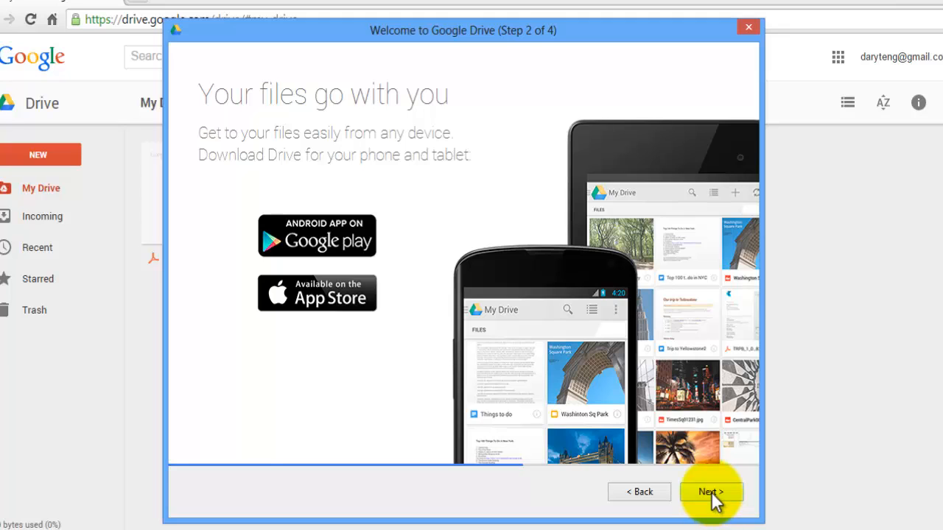
click(711, 492)
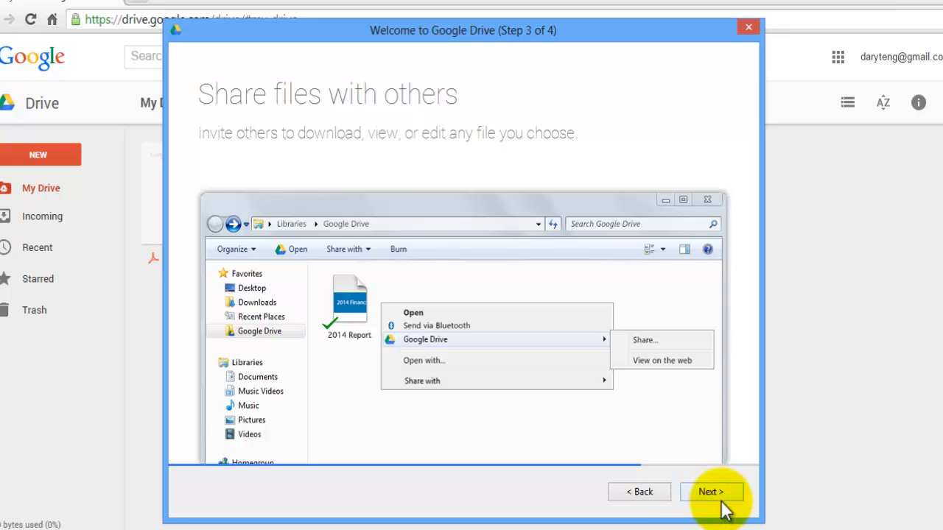
click(717, 492)
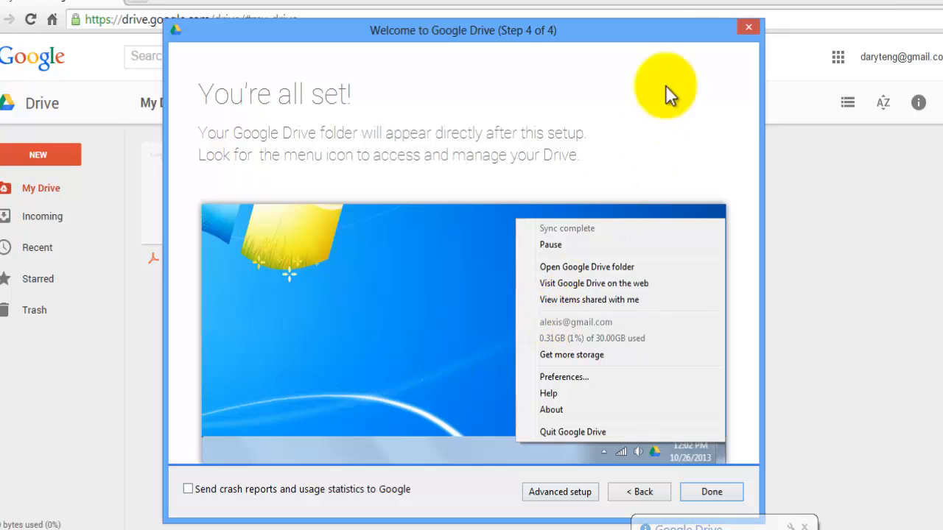
mouse_move(510, 30)
mouse_down()
mouse_move(488, 12)
mouse_move(497, 22)
mouse_up()
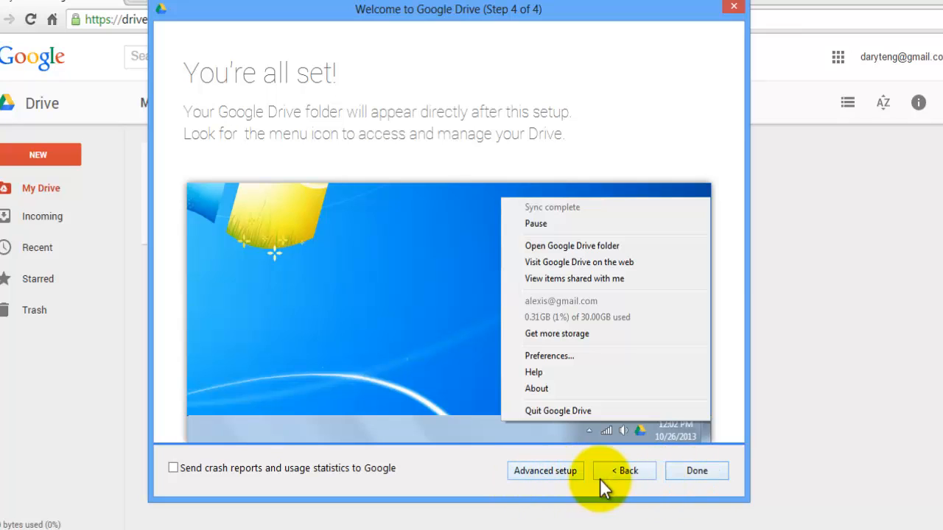
Choose Advanced setup and review the default Google Drive sync folder path
click(532, 470)
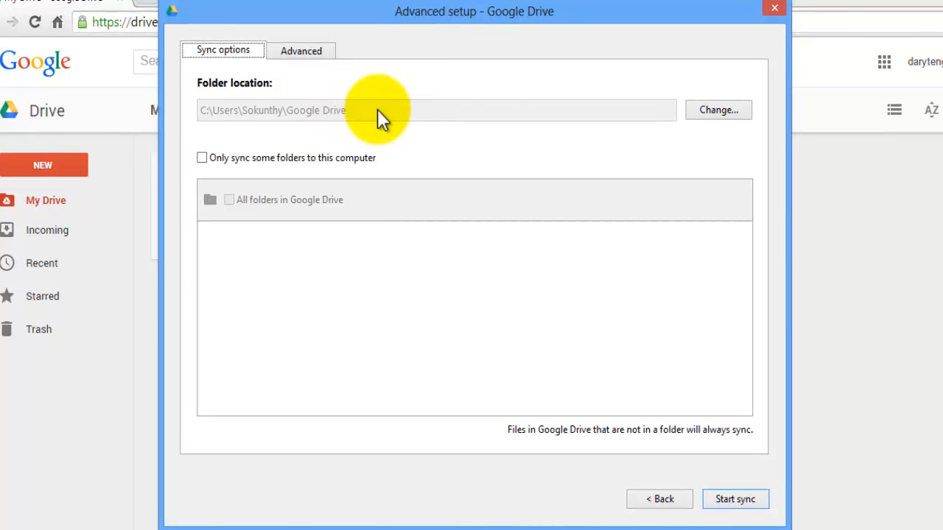
drag(201, 111, 360, 111)
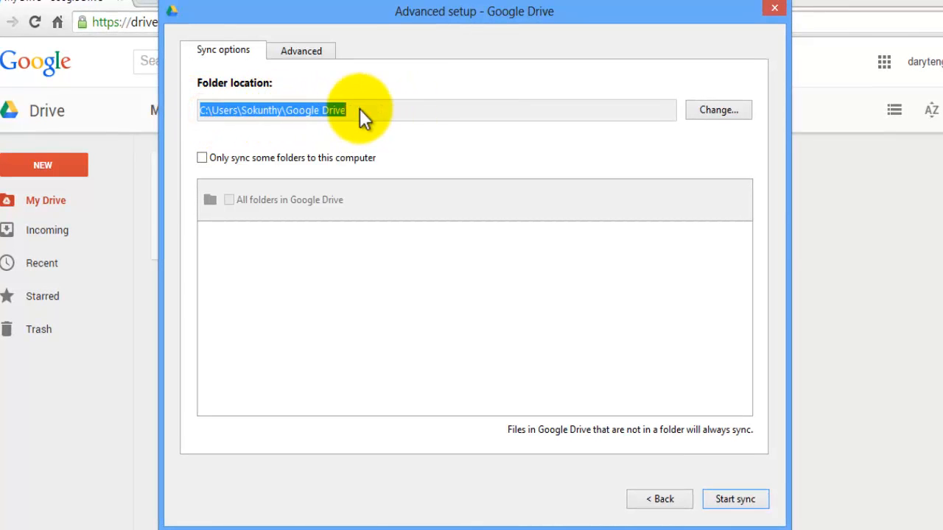
click(360, 110)
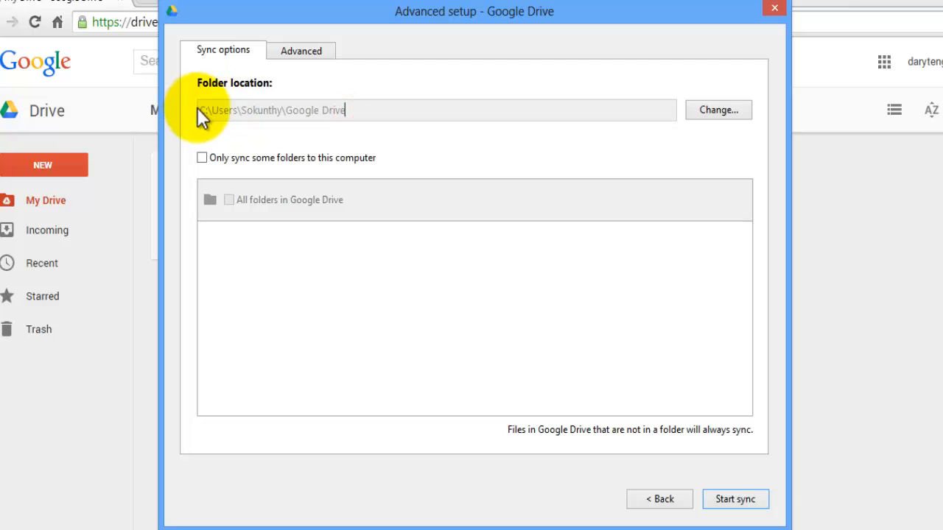
drag(199, 111, 362, 111)
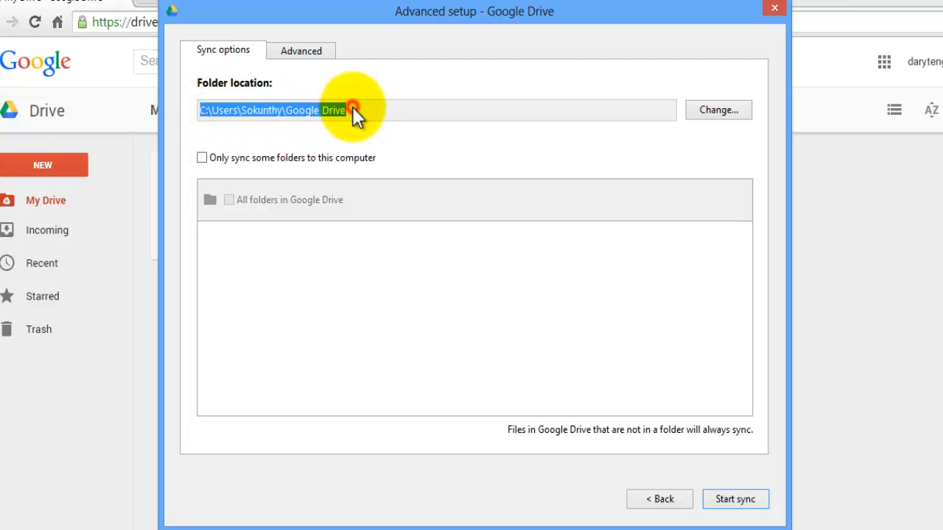
click(210, 111)
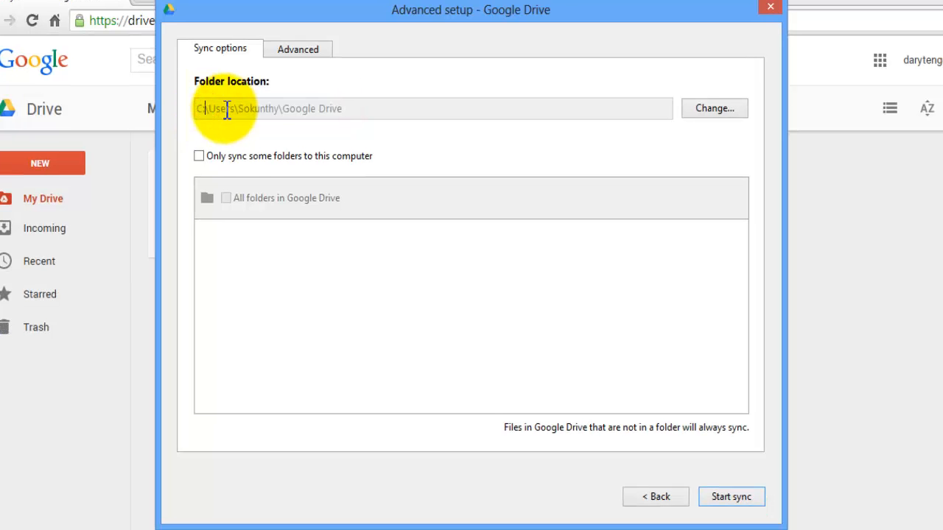
click(348, 110)
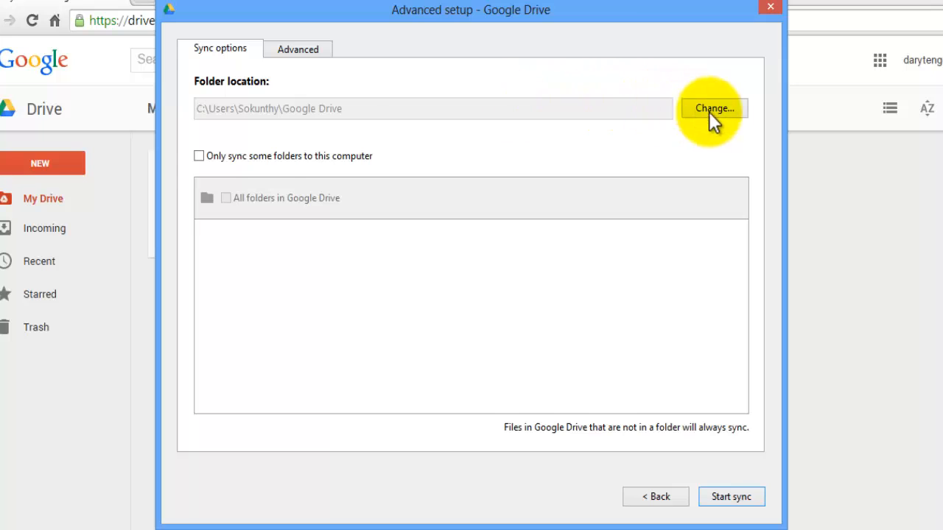
click(347, 110)
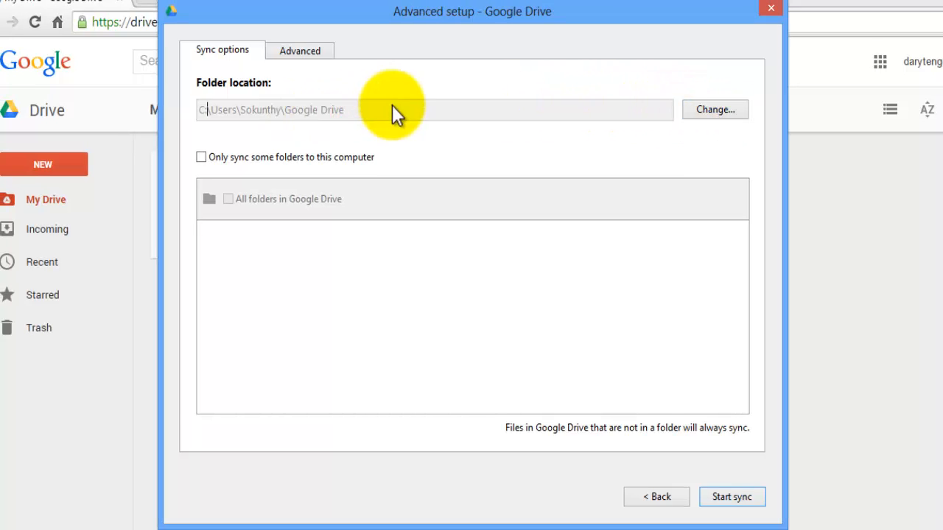
click(719, 111)
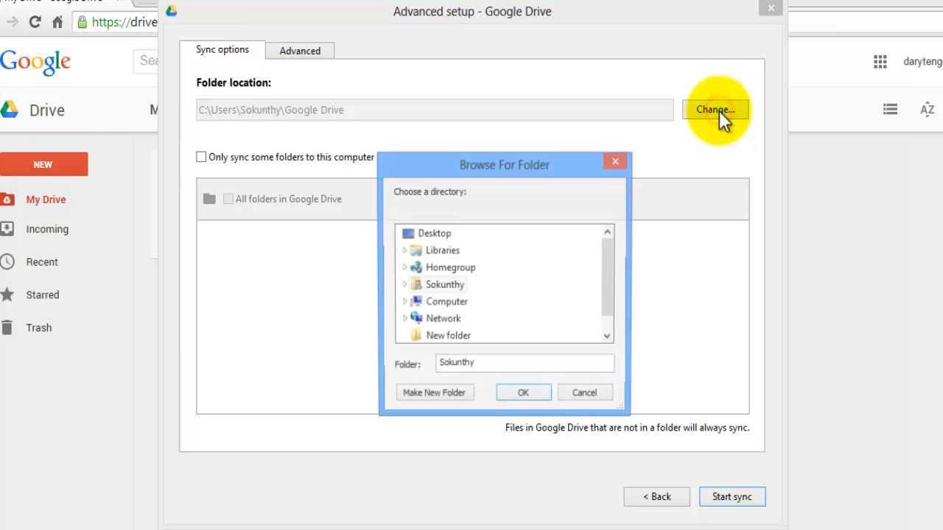
mouse_move(611, 264)
mouse_down()
mouse_move(611, 287)
mouse_move(609, 254)
mouse_up()
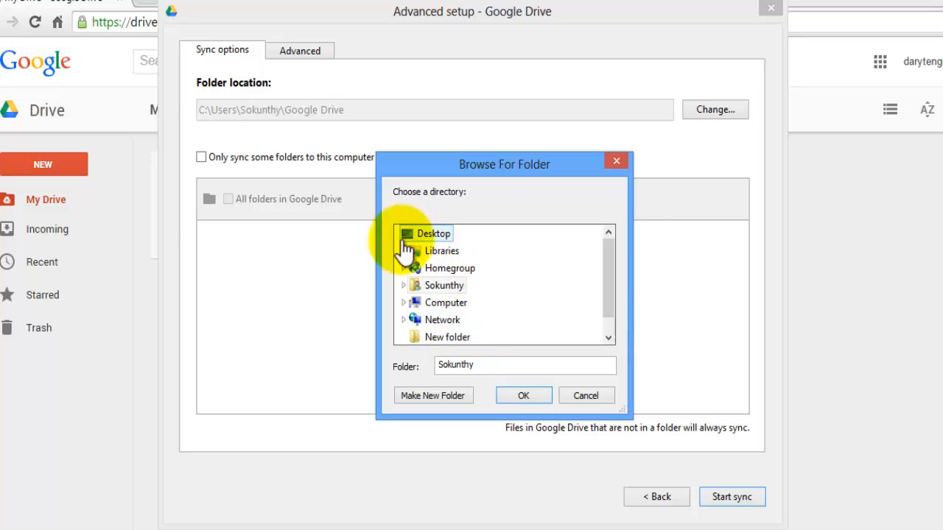
scroll(609, 269, down, 1)
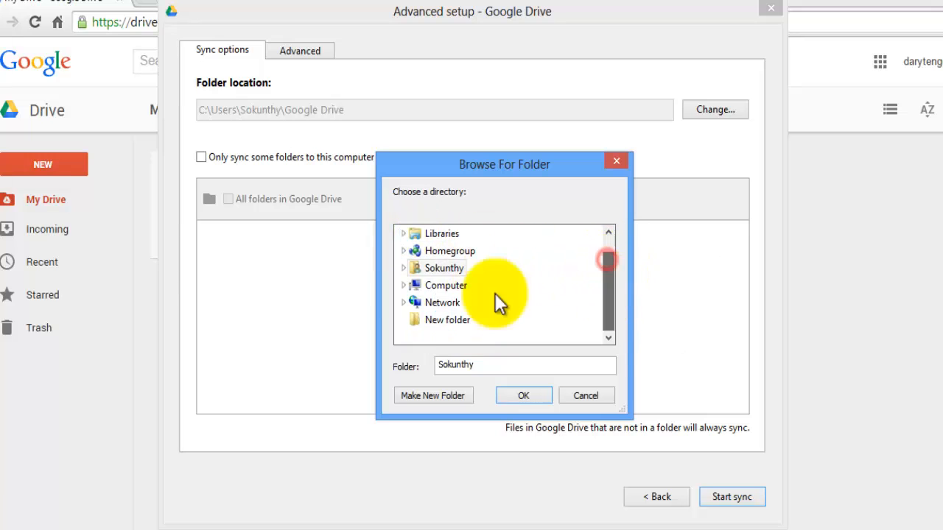
click(403, 288)
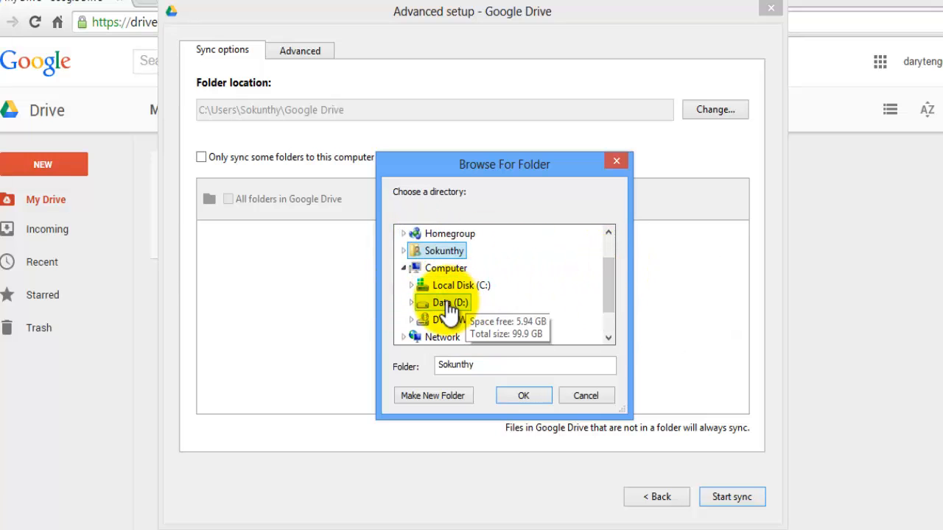
click(577, 394)
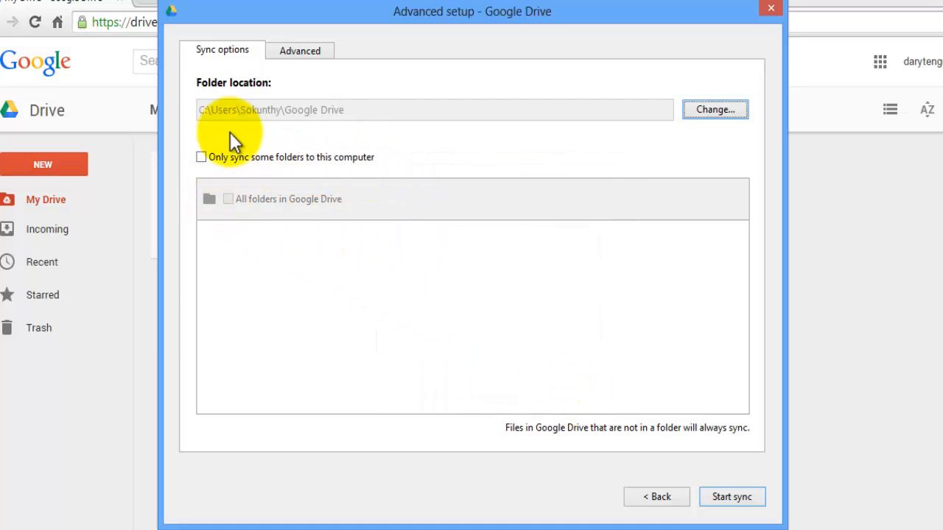
Show the Advanced tab with start-at-login, sync status icons and auto-detected proxy settings
click(202, 157)
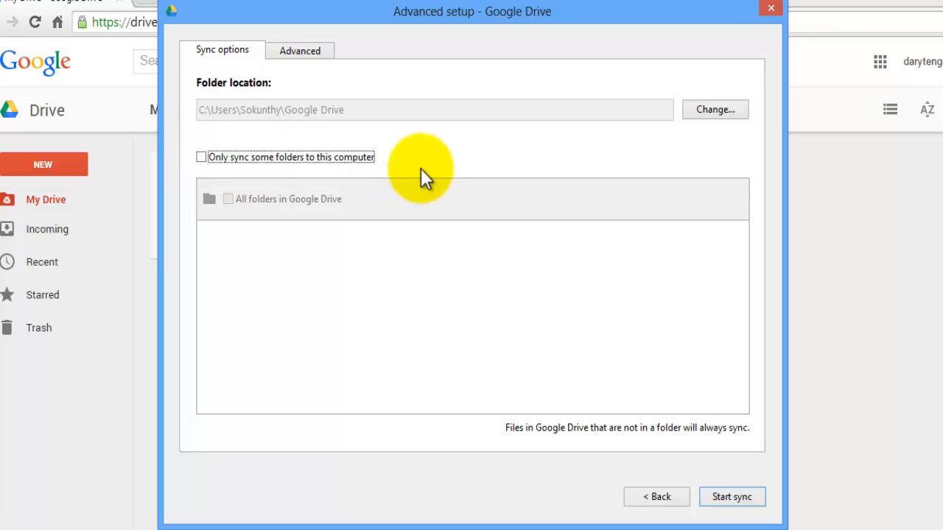
click(313, 49)
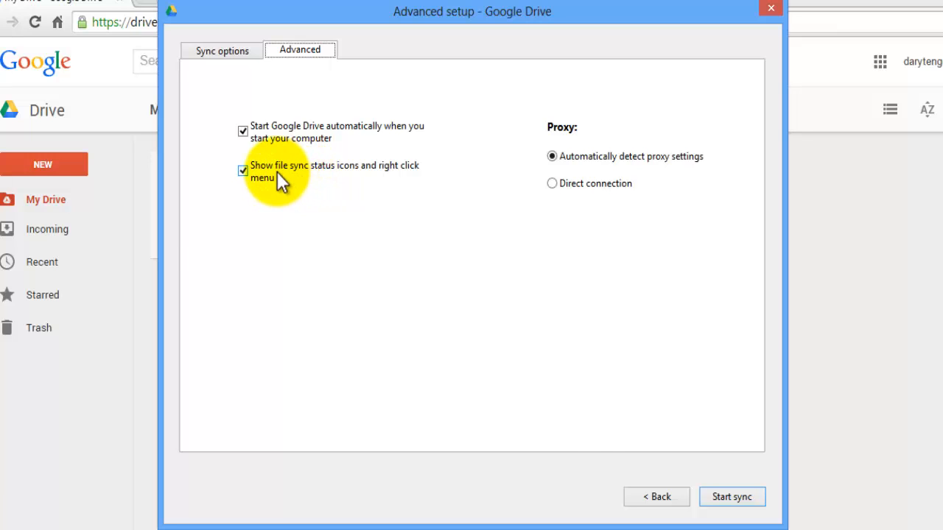
Keep launch at startup and file sync status icons enabled, with proxy auto-detection selected
click(733, 498)
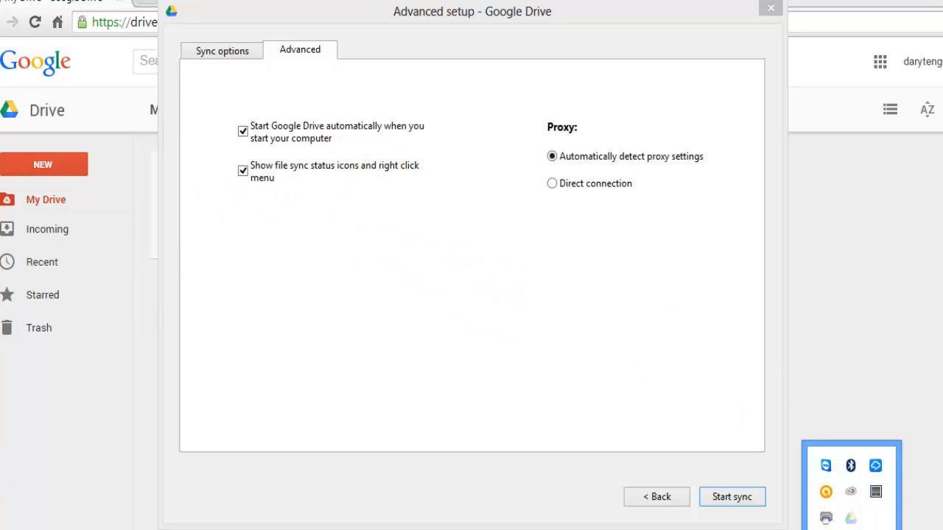
click(395, 226)
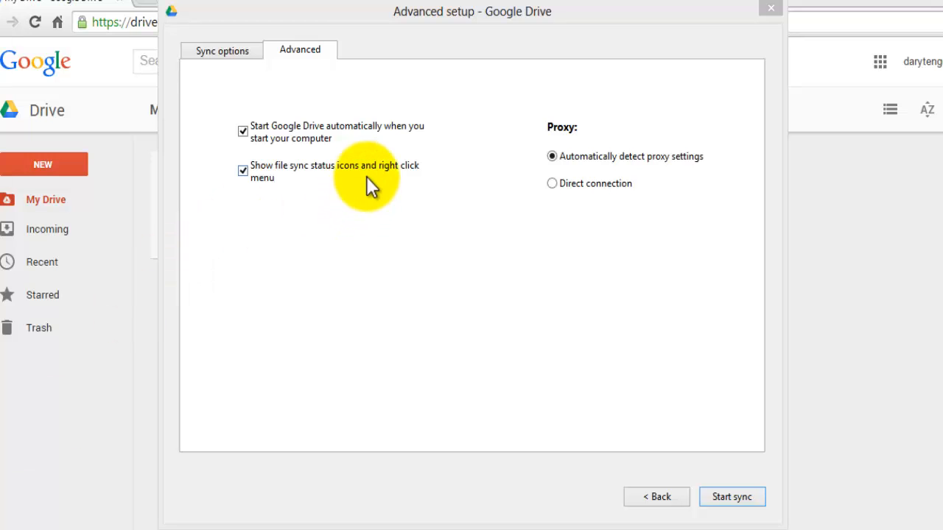
click(243, 170)
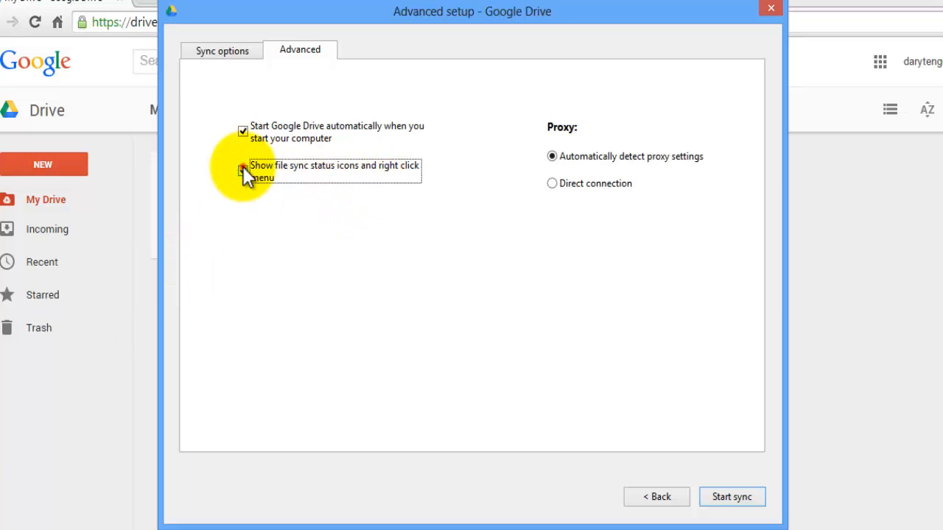
click(243, 169)
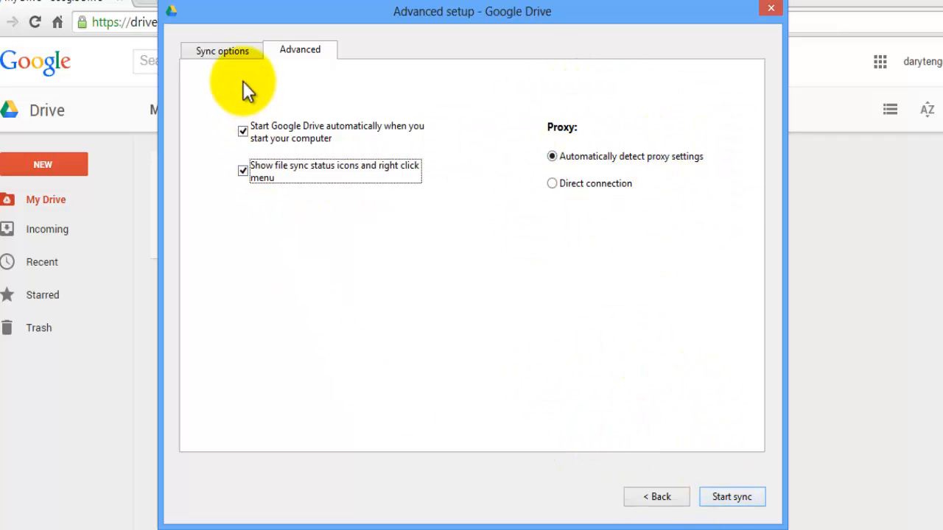
click(239, 52)
click(303, 51)
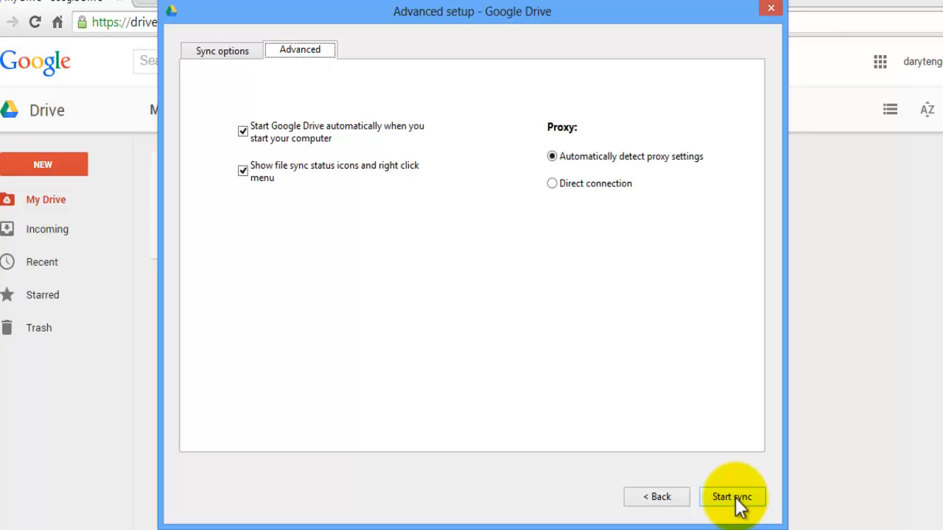
Start syncing, then maximize the empty Google Drive folder window and widen its navigation pane
click(737, 498)
click(733, 499)
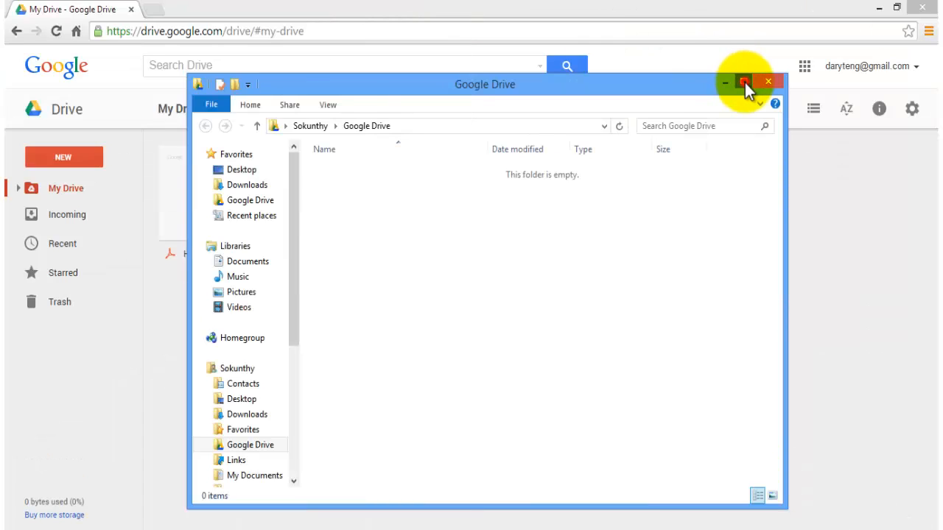
click(745, 83)
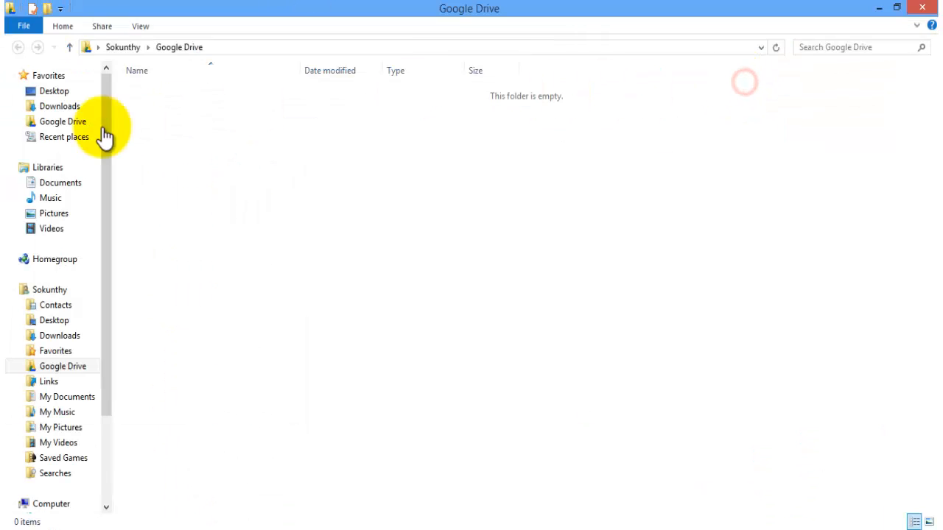
click(112, 136)
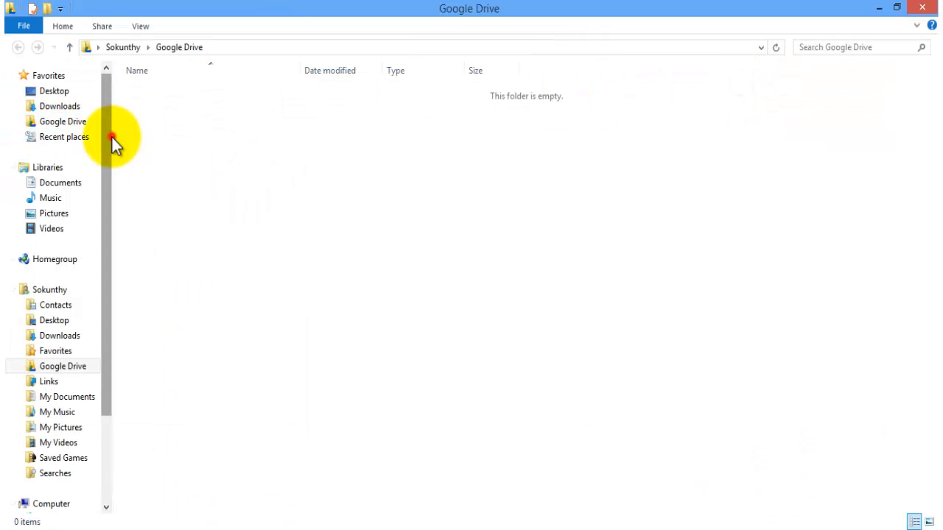
drag(112, 141, 197, 141)
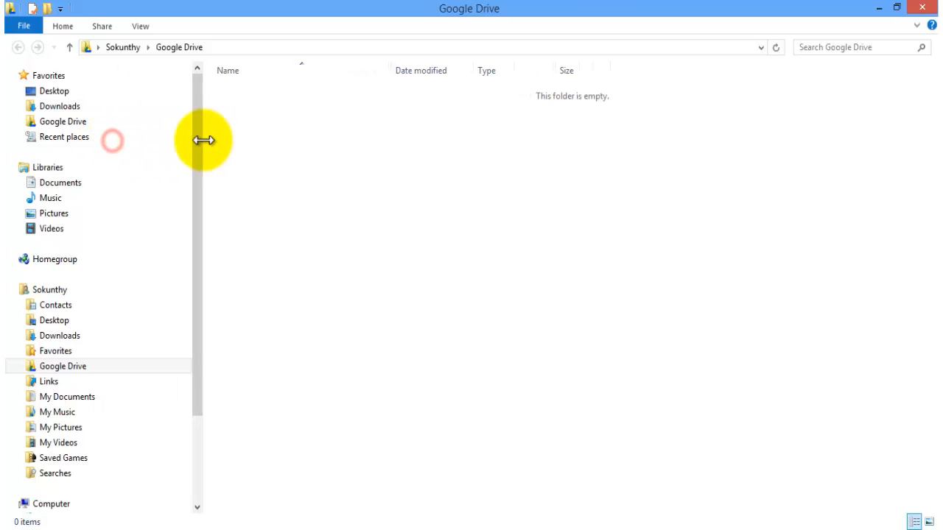